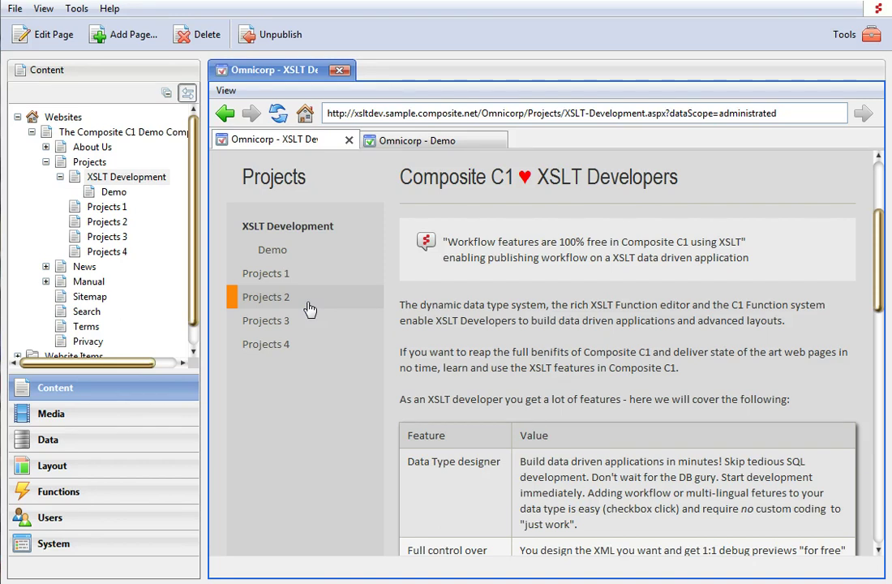
Open the Demo page under XSLT Development and scroll down to its ten-item news table
left_click(114, 193)
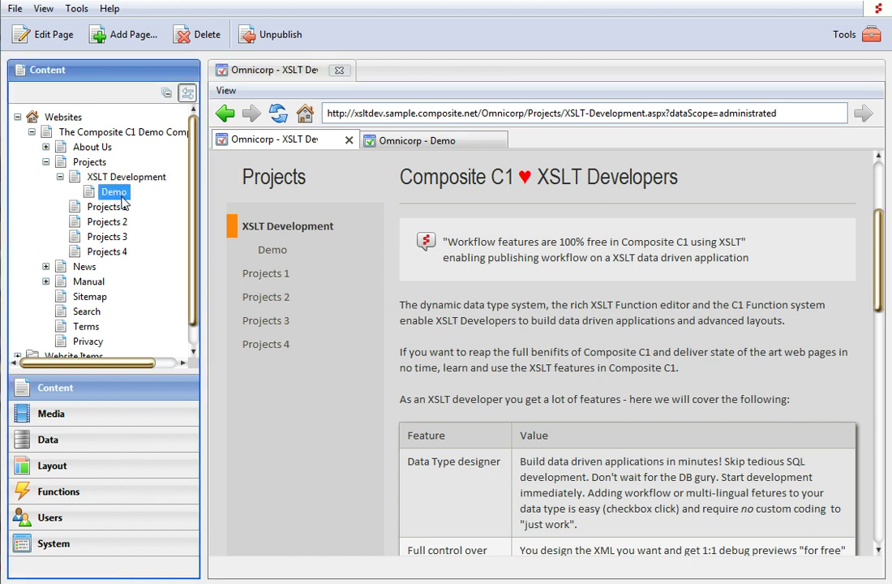
left_click(275, 251)
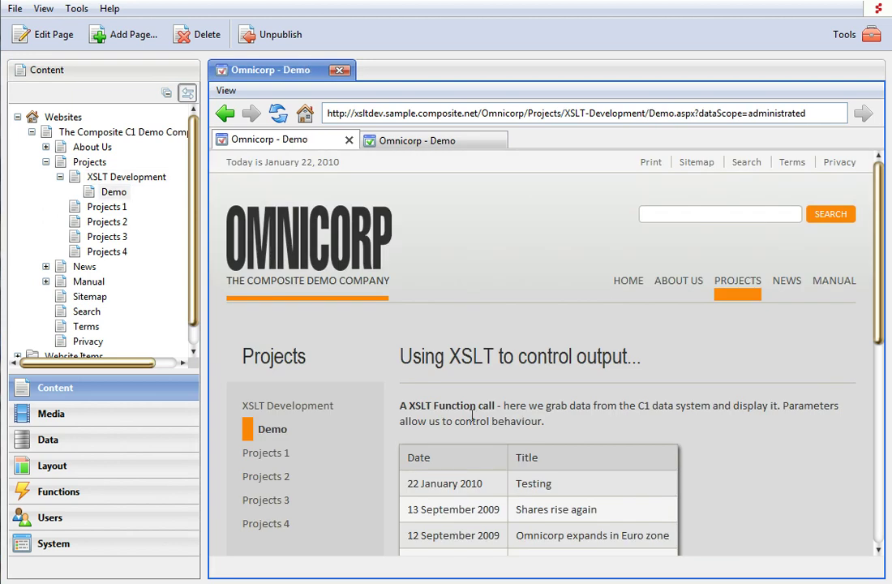
scroll(472, 416, "down", 3)
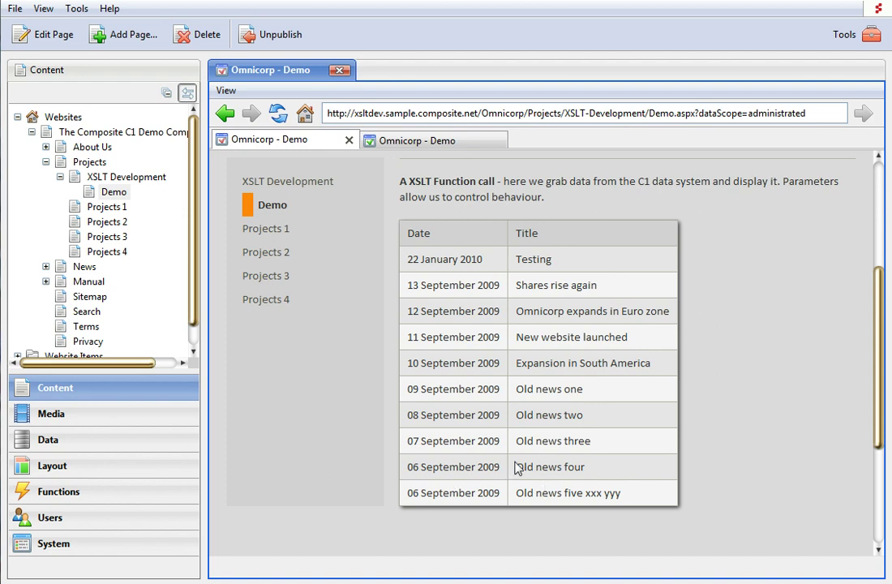
mouse_move(515, 463)
Compare the news table between the two Omnicorp - Demo preview tabs, ending on the second
left_click(420, 146)
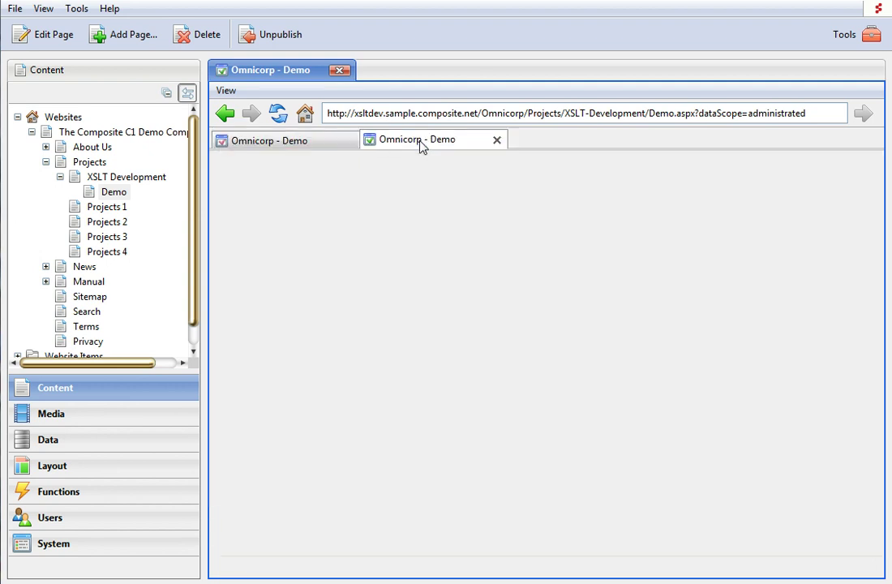
scroll(520, 389, "down", 2)
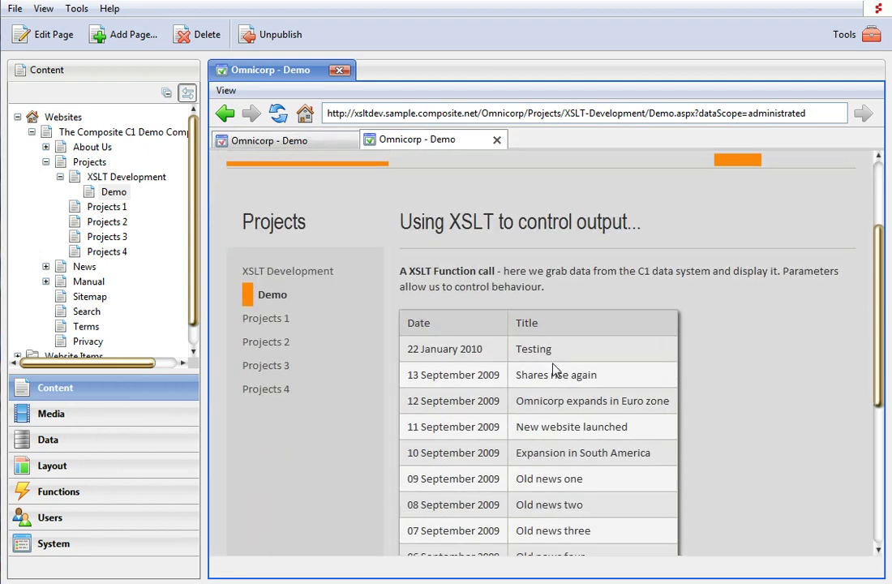
scroll(522, 309, "down", 1)
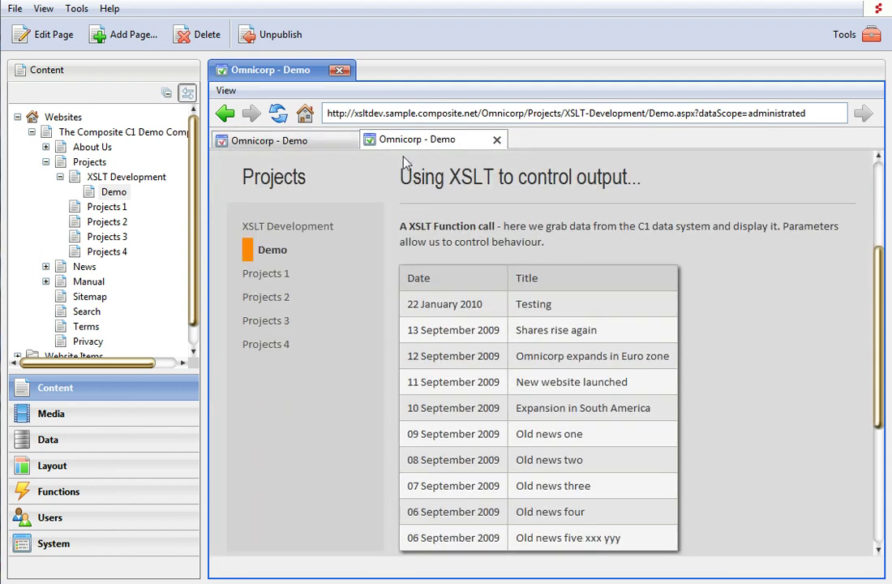
left_click(308, 141)
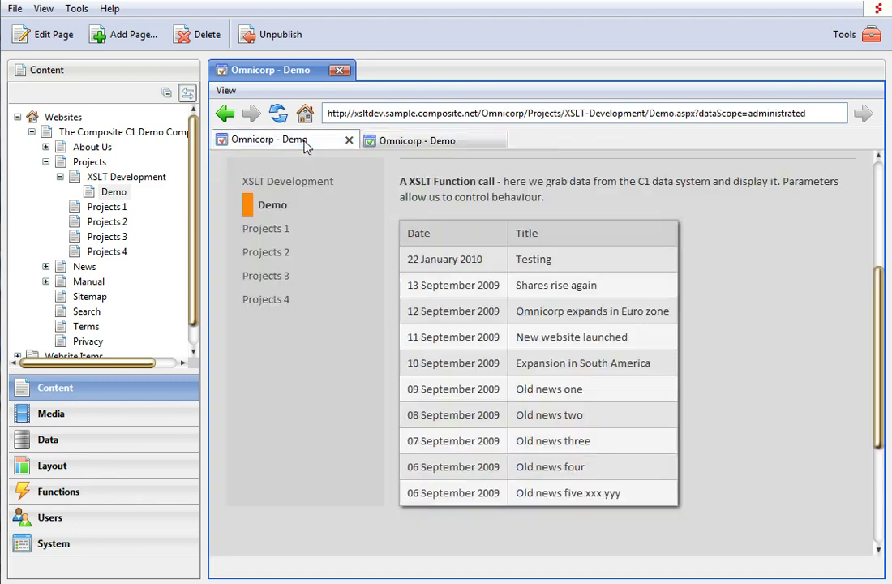
left_click(398, 143)
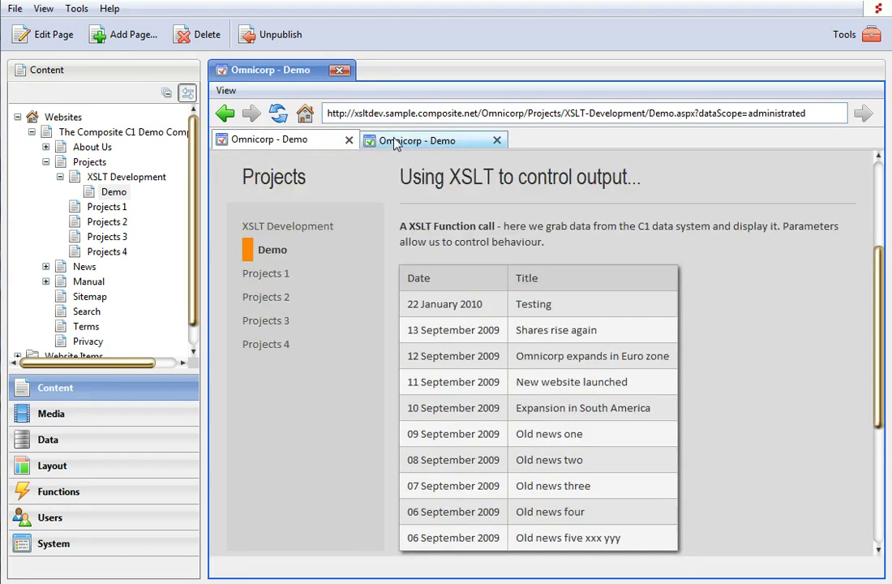
left_click(396, 143)
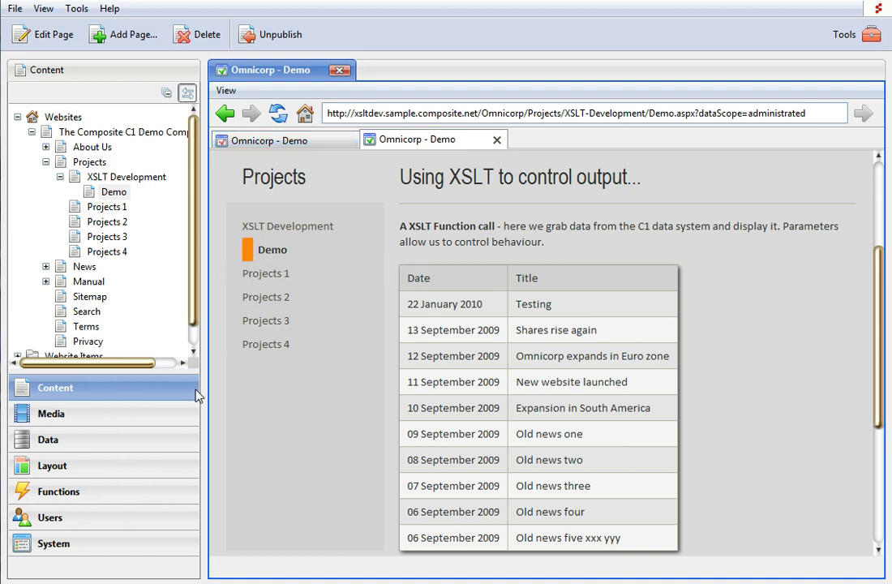
Tick Has publishing on the Omnicorp.Content.News datatype and save it
left_click(144, 448)
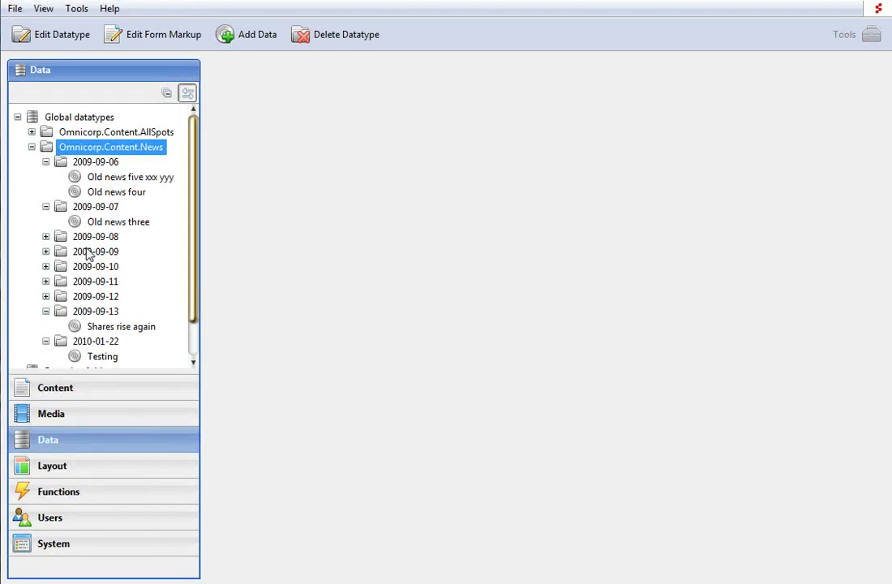
right_click(118, 155)
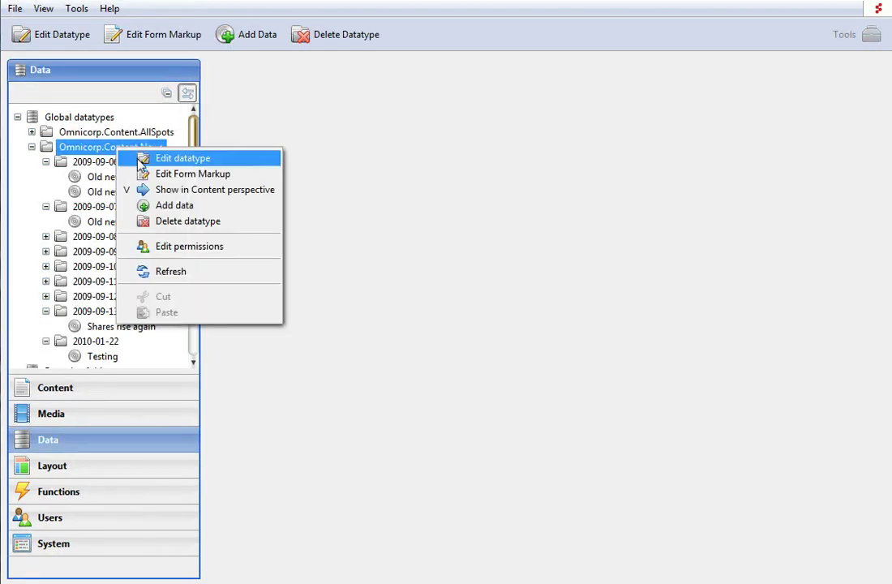
left_click(140, 157)
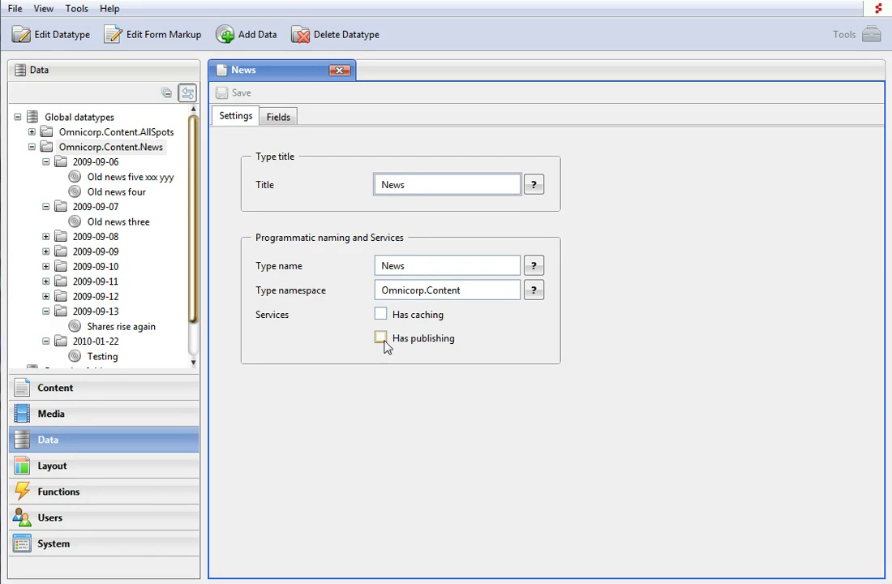
left_click(381, 339)
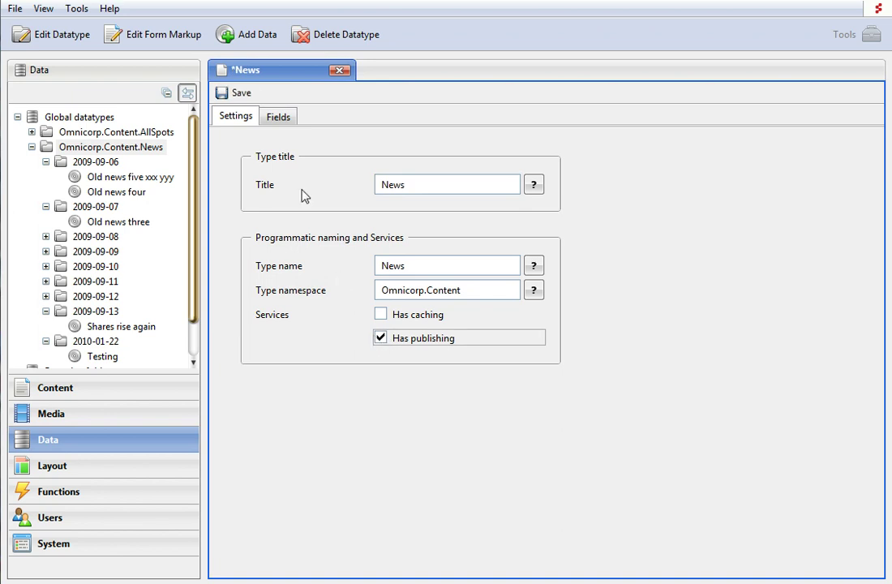
left_click(244, 95)
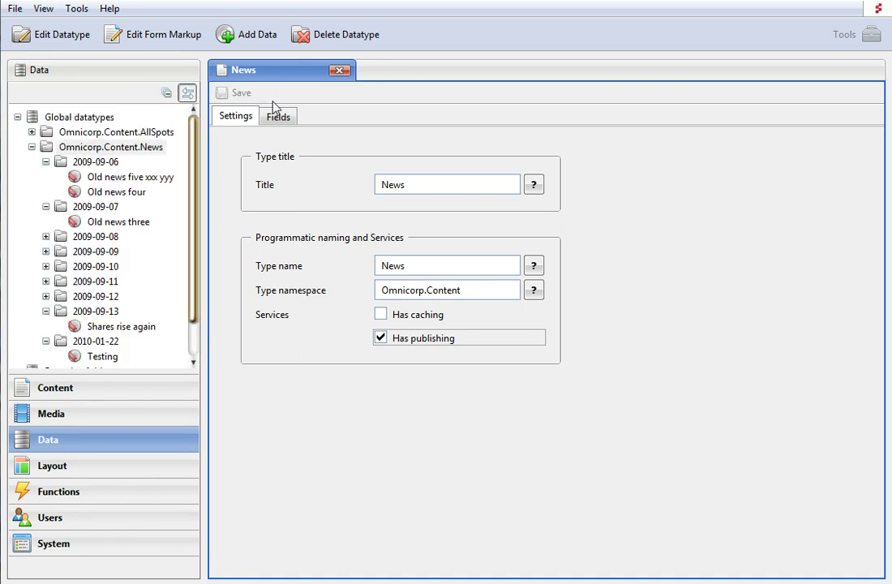
Refresh the public Demo preview to show 'No news available at the moment,' then check the administrated view's ten items
left_click(96, 388)
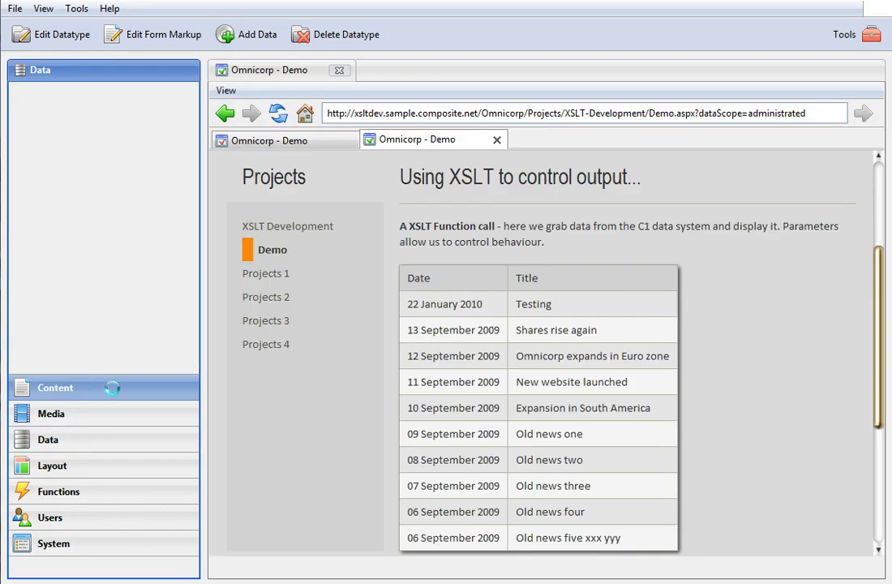
left_click(280, 119)
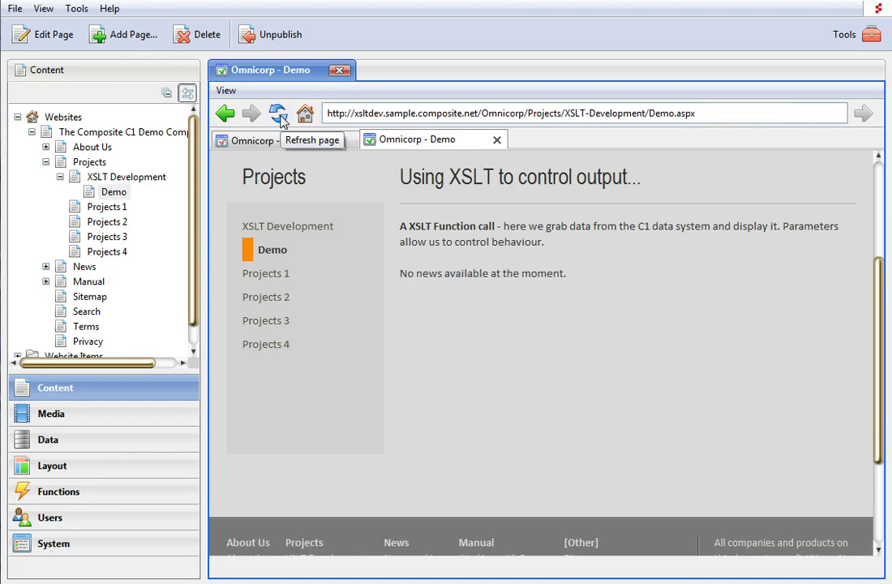
left_click_drag(573, 276, 399, 275)
left_click(443, 282)
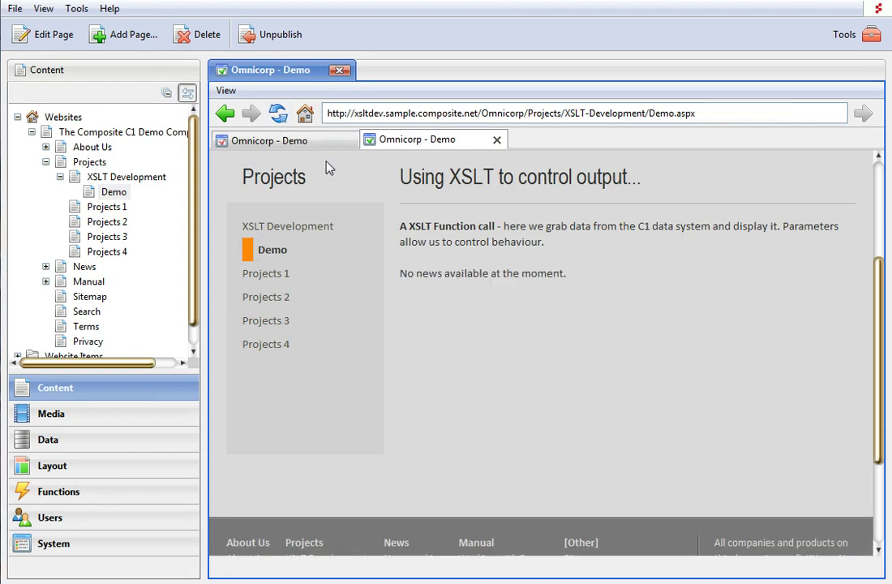
left_click(296, 140)
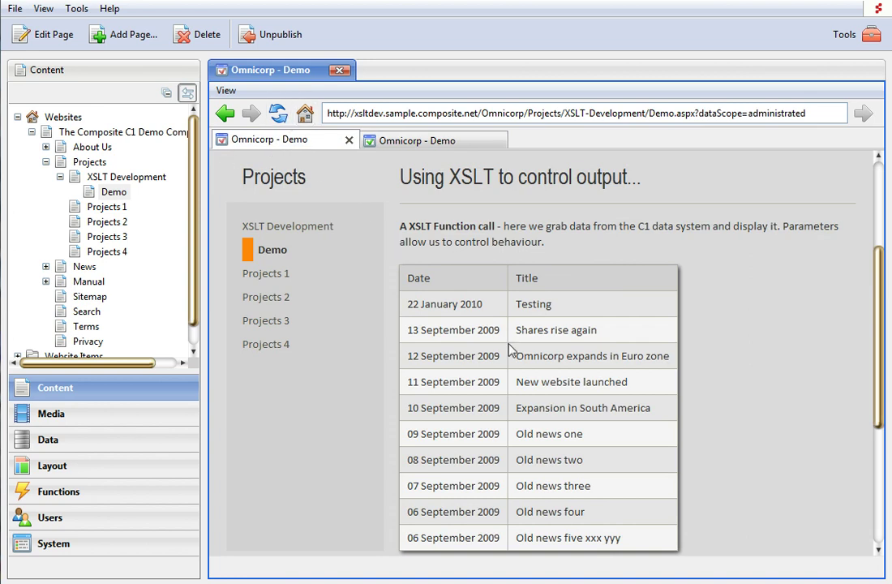
mouse_move(510, 349)
Publish the news items 'Old news five xxx yyy' and 'Old news four'
left_click(130, 446)
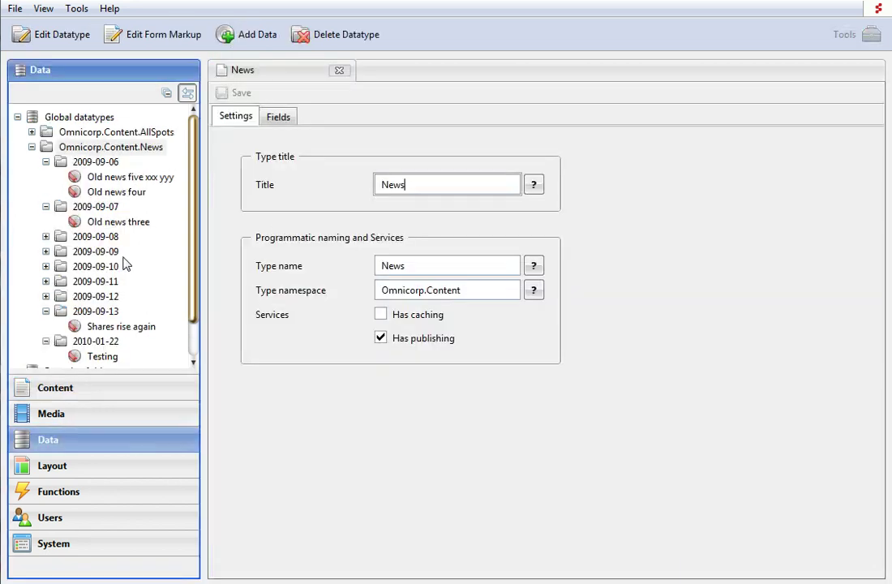
left_click(124, 180)
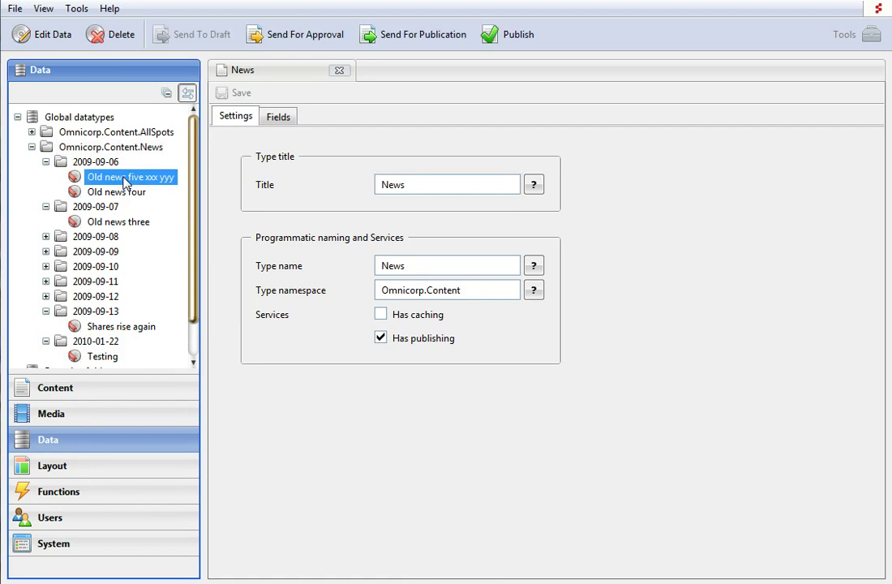
right_click(124, 182)
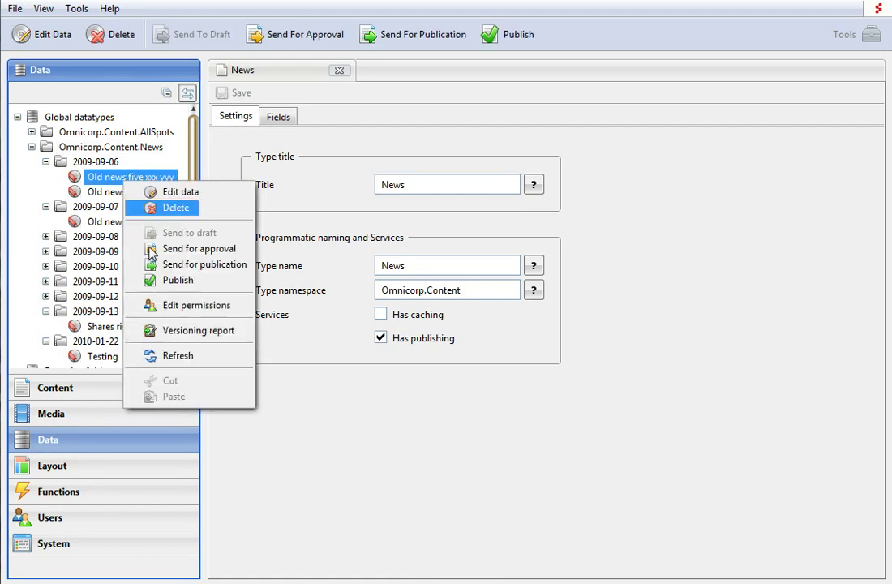
left_click(150, 281)
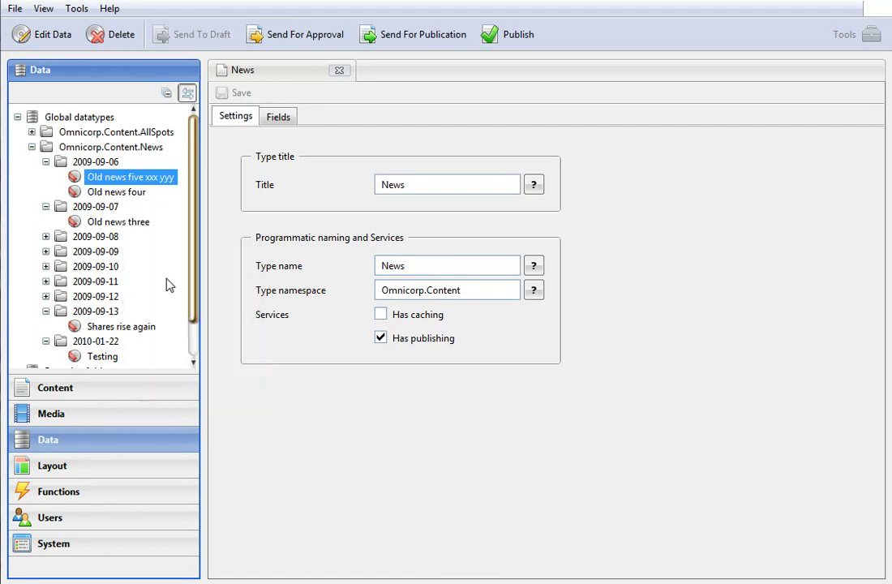
left_click(125, 195)
right_click(125, 195)
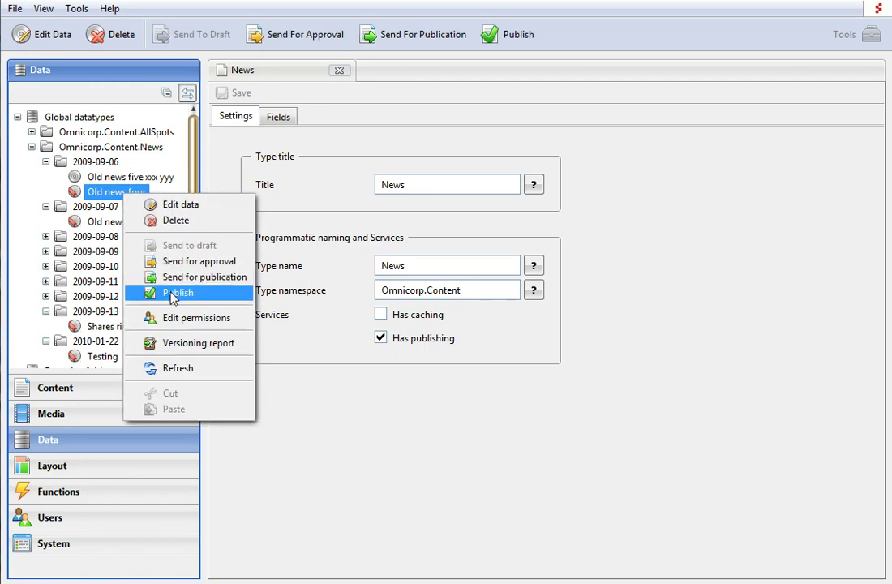
left_click(172, 294)
Publish the news items 'Shares rise again' and 'Testing'
left_click(139, 327)
right_click(138, 327)
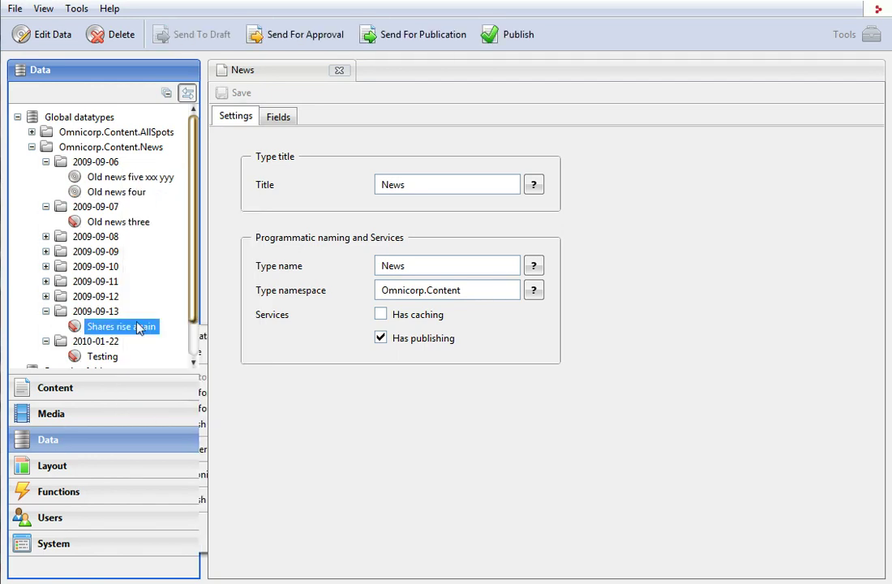
left_click(158, 423)
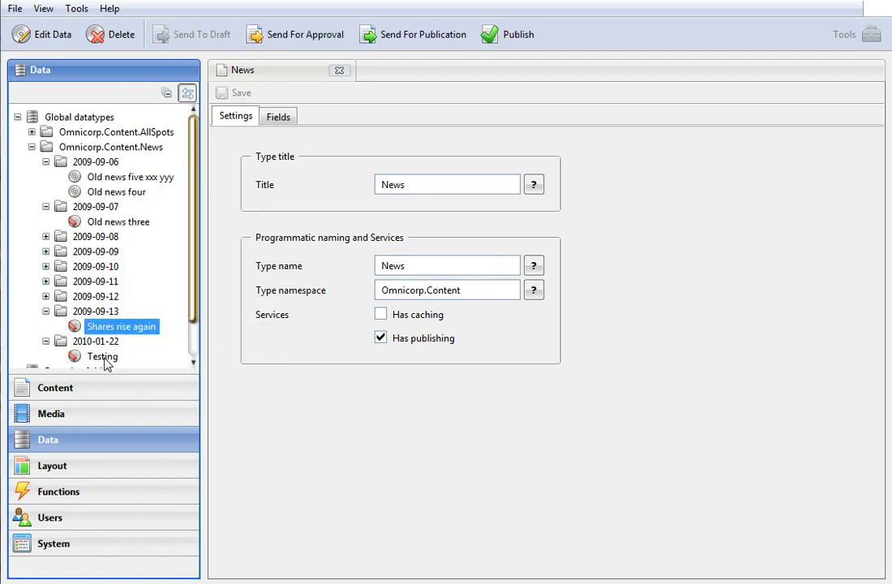
left_click(105, 359)
right_click(106, 360)
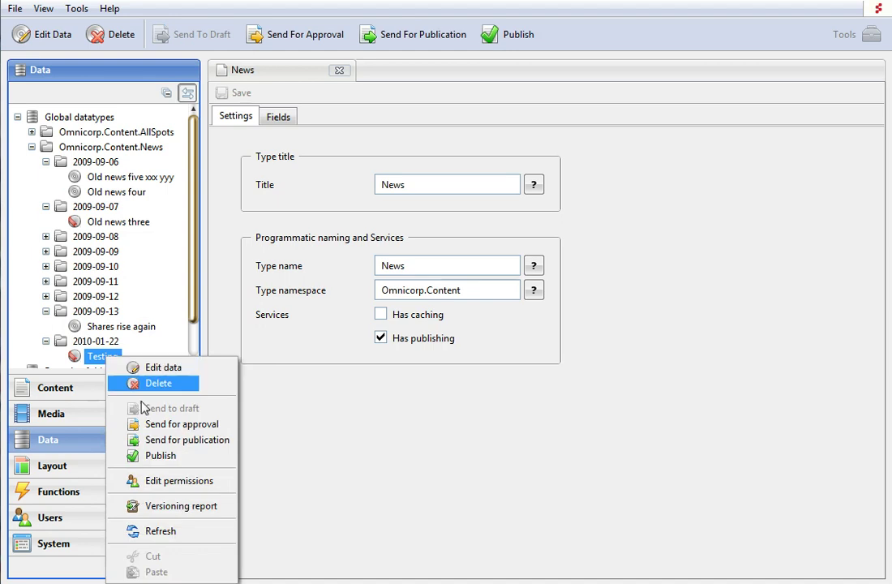
left_click(164, 457)
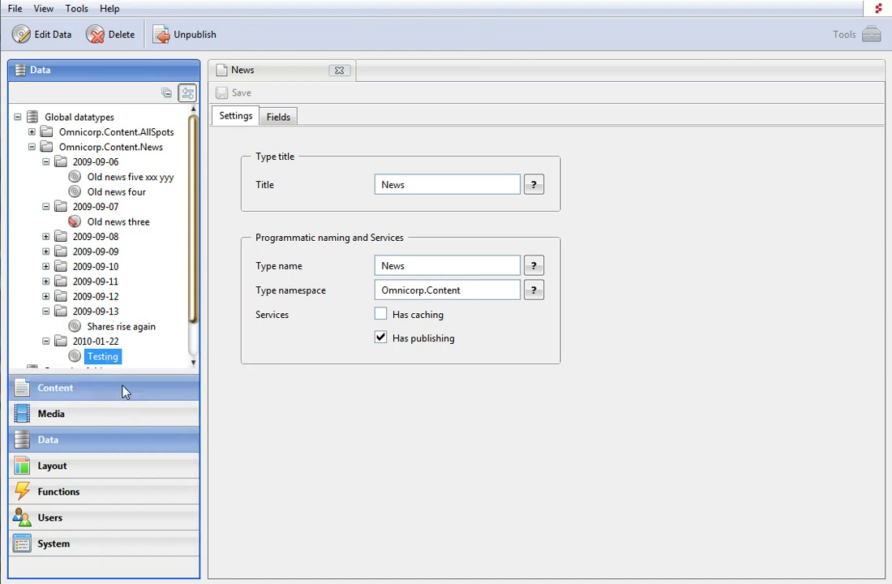
Reload the administrated Demo view, then the public one, which lists only the four published items
left_click(55, 388)
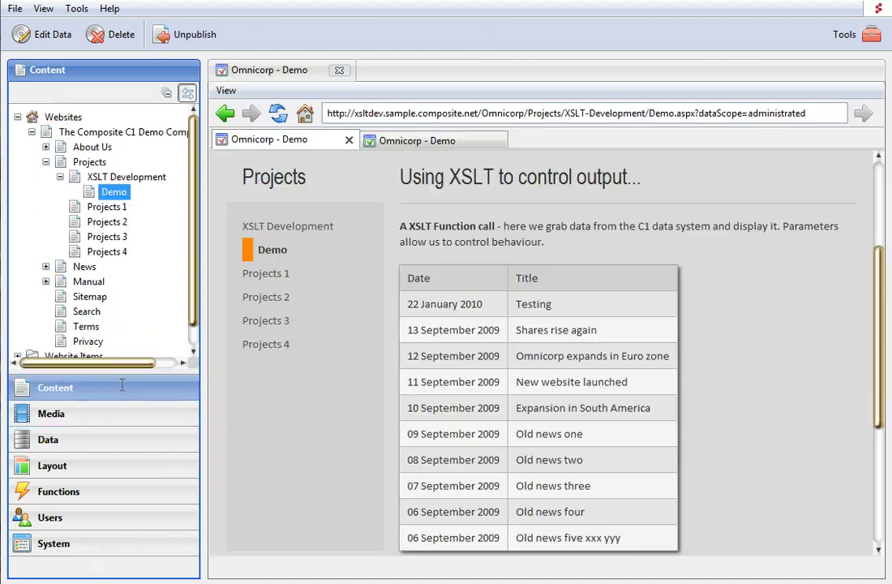
left_click(278, 115)
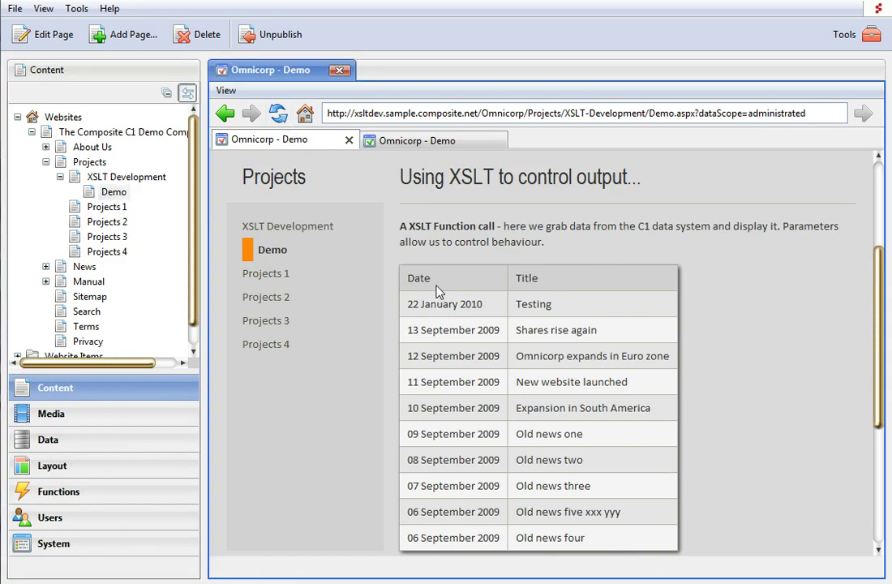
left_click(396, 142)
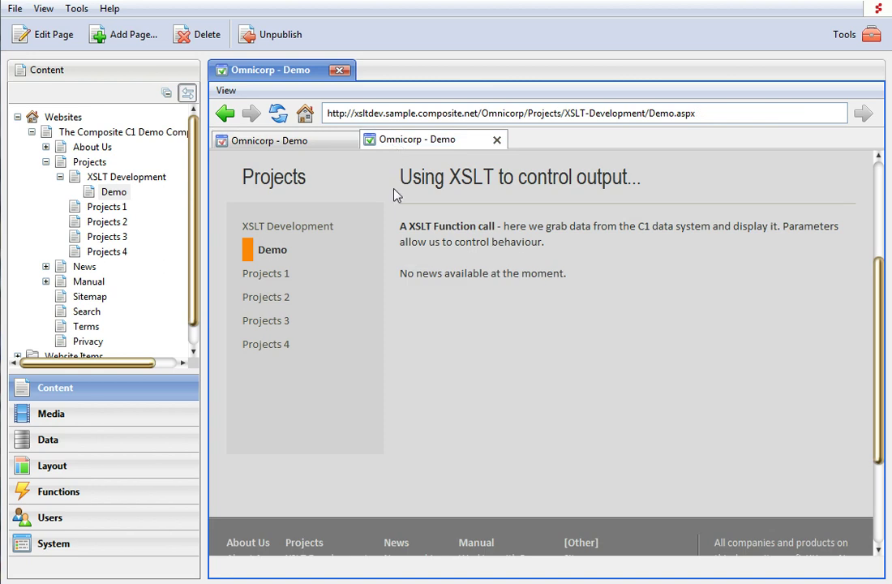
left_click(278, 114)
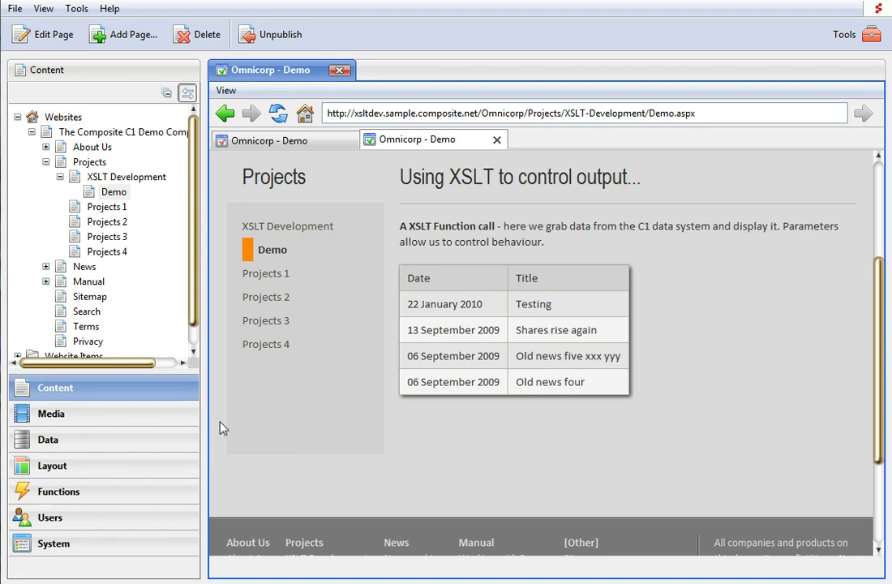
Unpublish the Testing news item
left_click(144, 446)
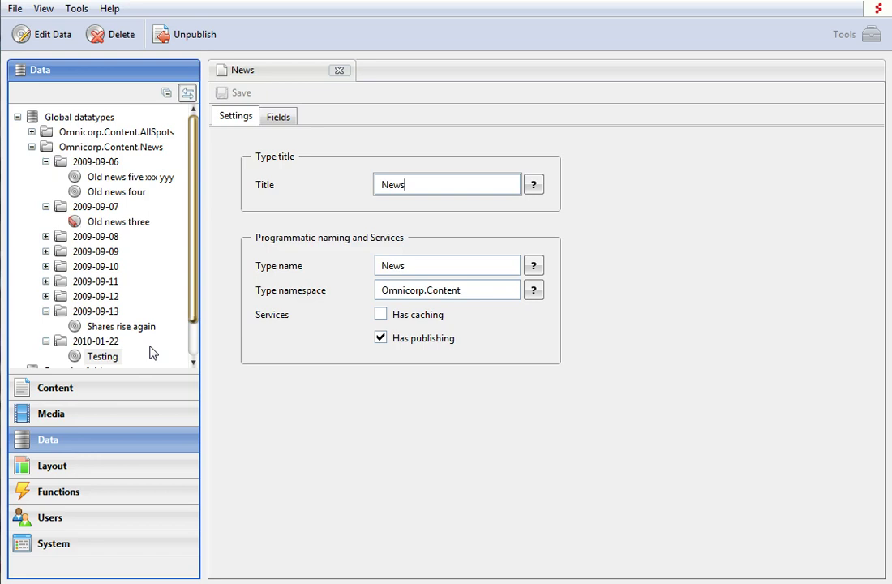
left_click(107, 357)
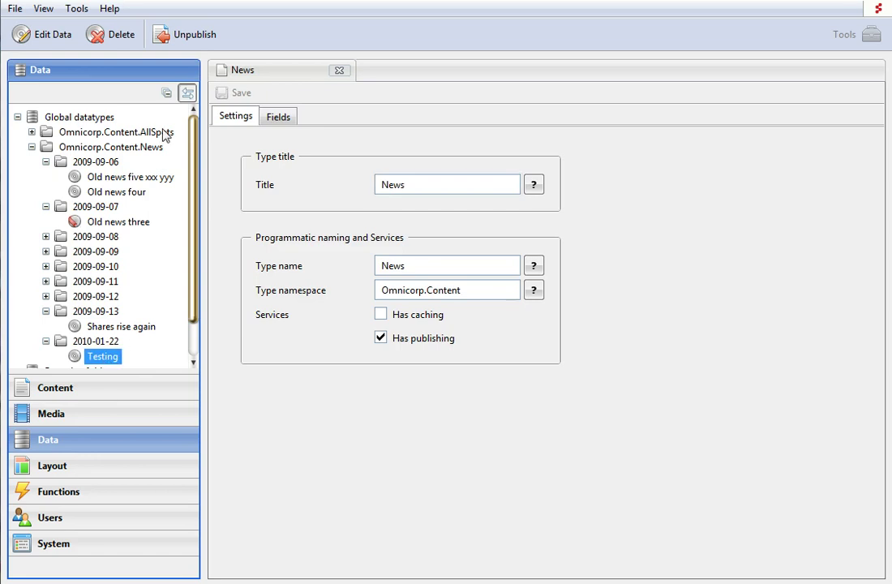
left_click(163, 37)
Rename 'Old news five xxx yyy' to 'Old news five' and save it
left_click(154, 178)
right_click(156, 182)
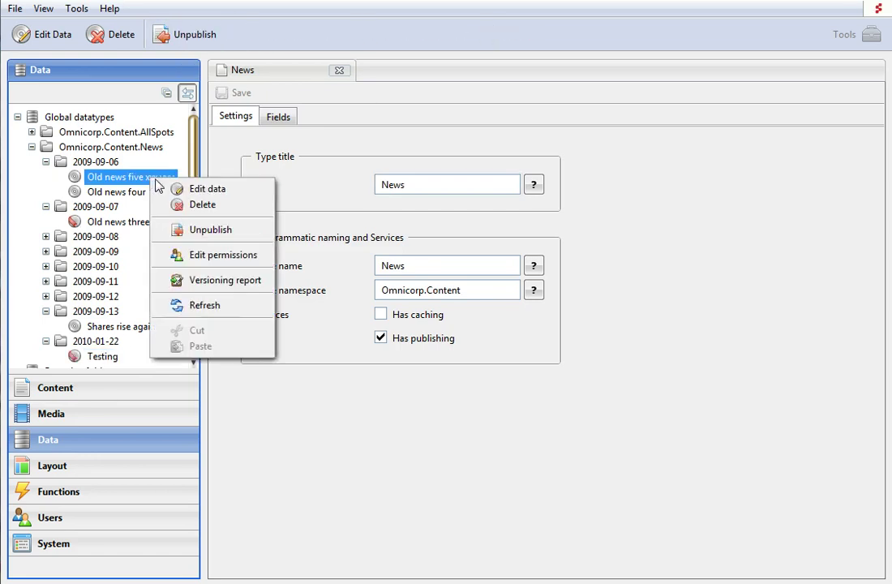
left_click(157, 188)
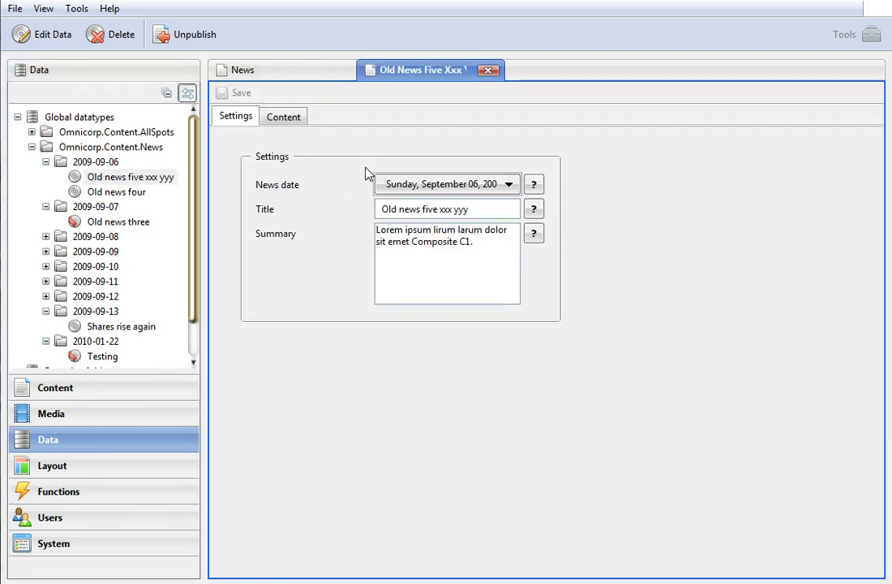
left_click(460, 210)
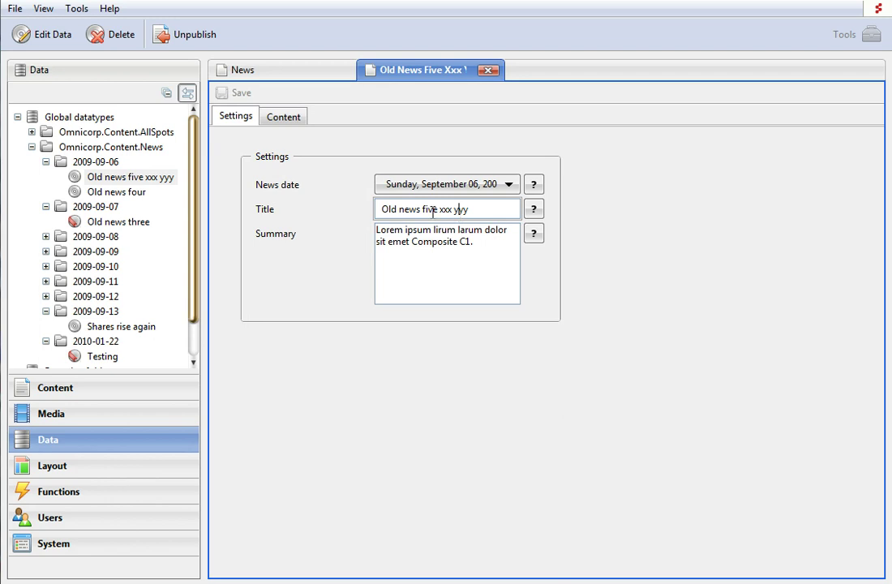
left_click_drag(439, 210, 545, 221)
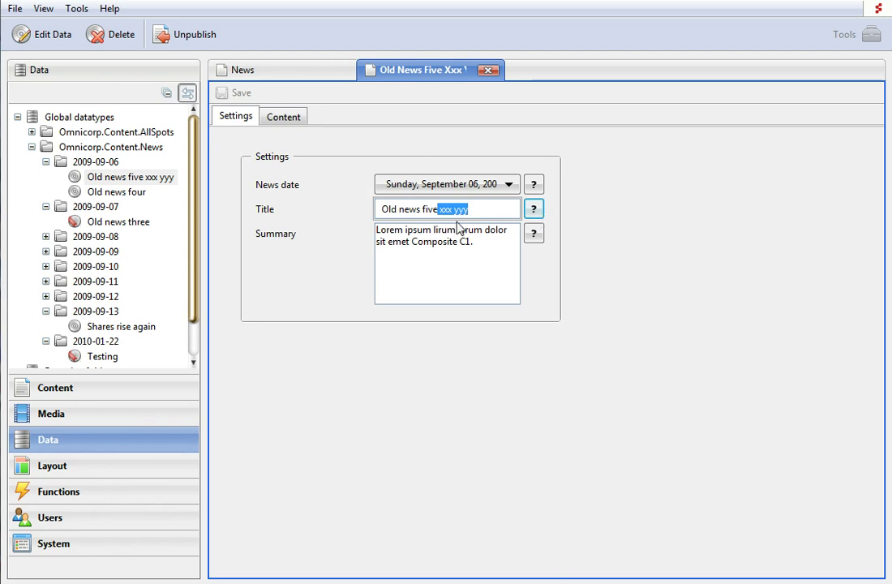
key("Delete")
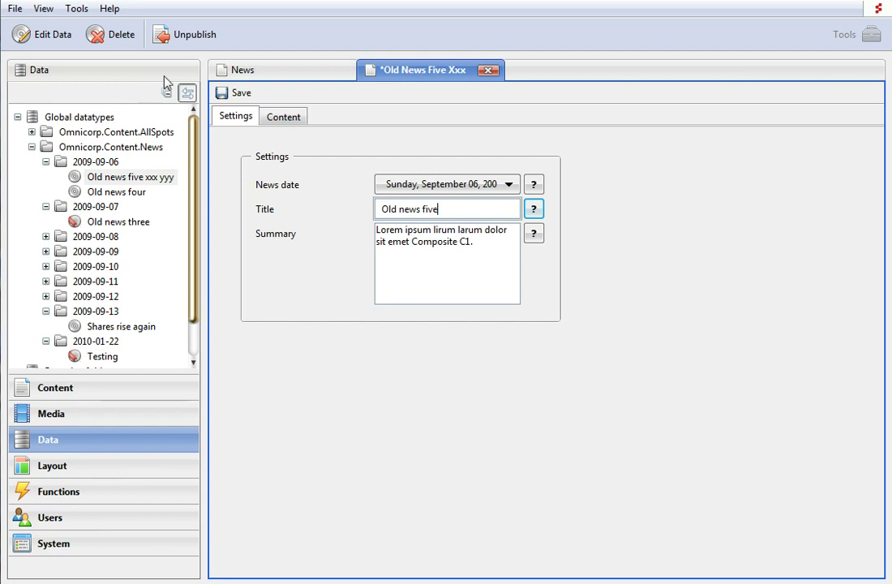
left_click(228, 94)
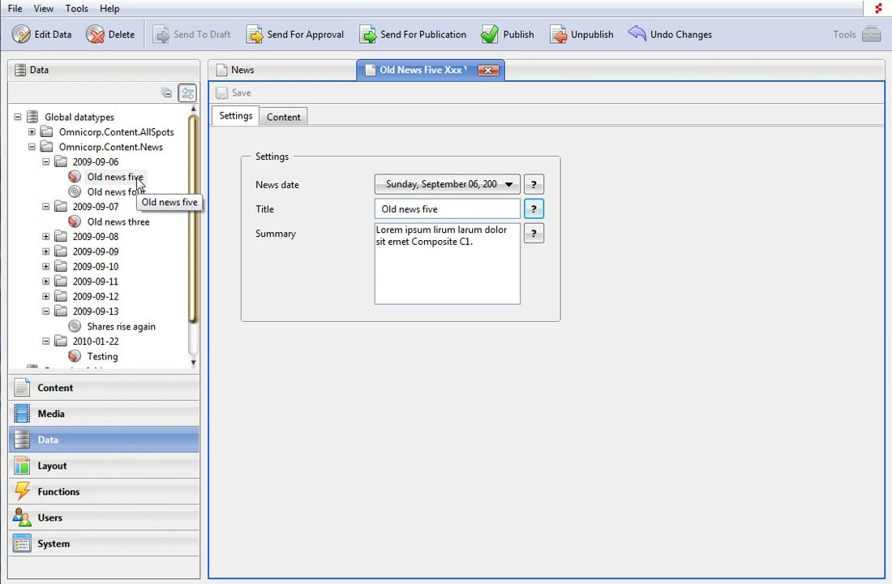
left_click(89, 395)
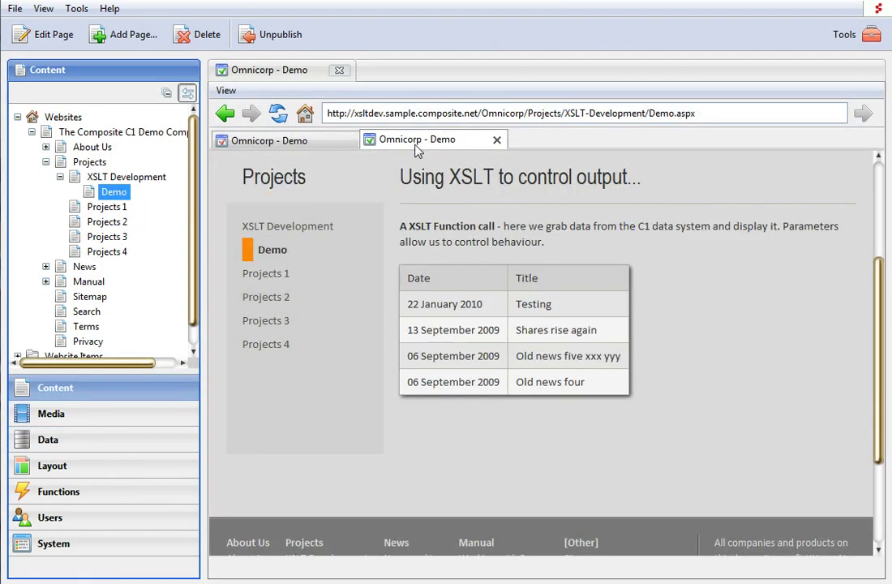
left_click(279, 115)
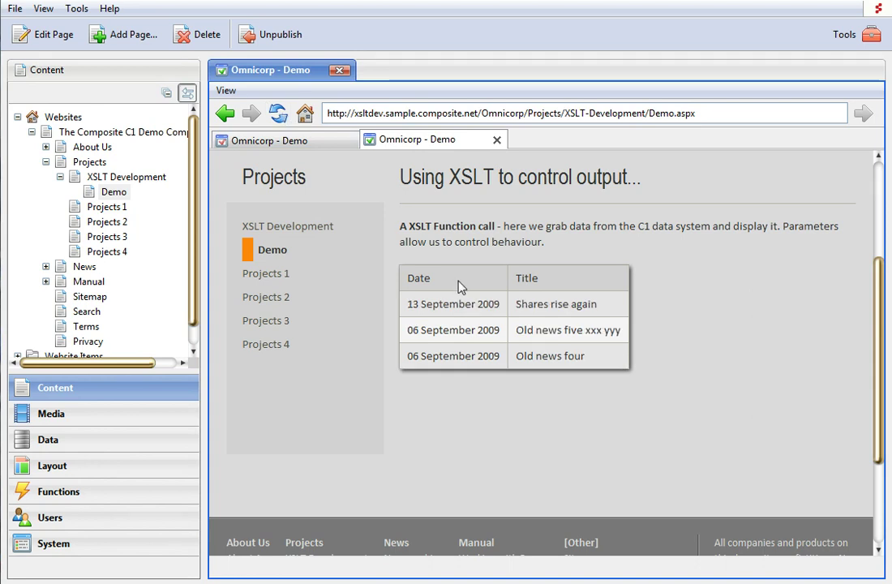
left_click_drag(565, 330, 609, 330)
left_click(577, 332)
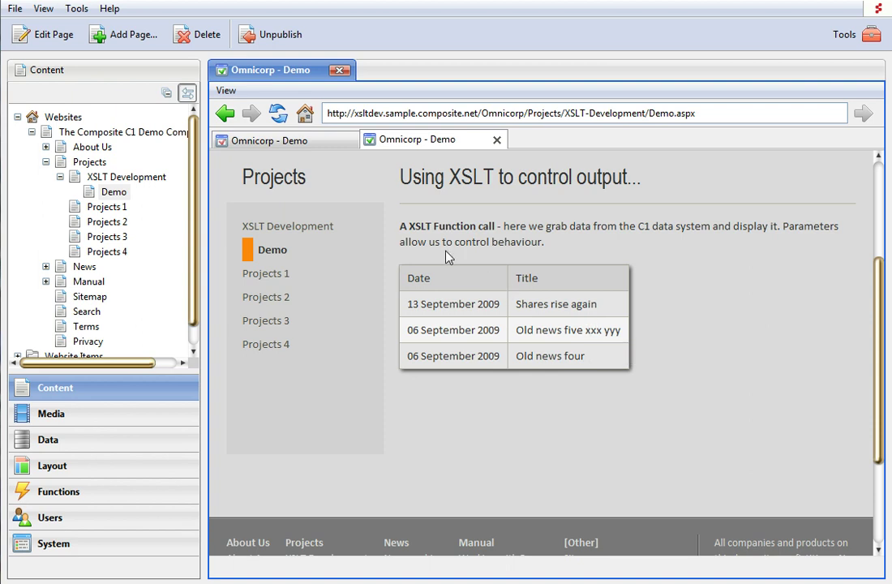
left_click(272, 141)
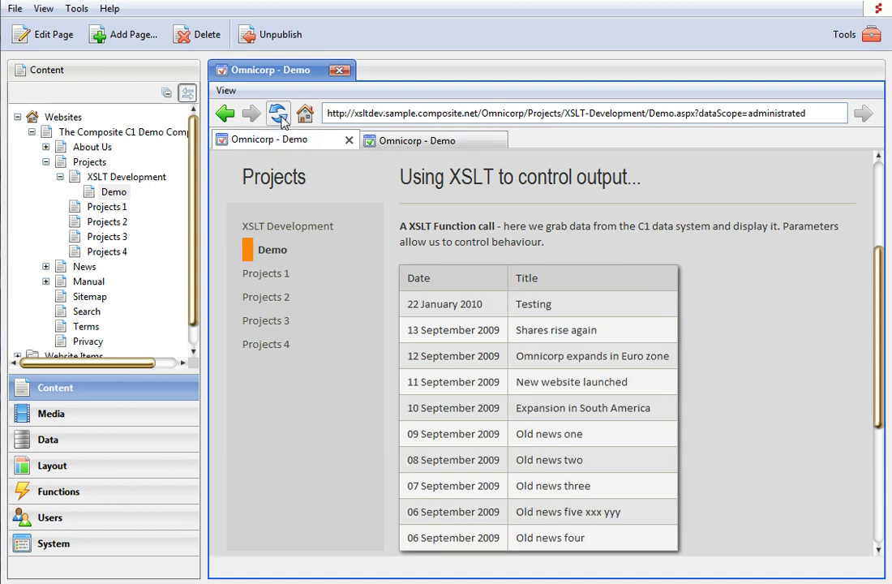
left_click(280, 116)
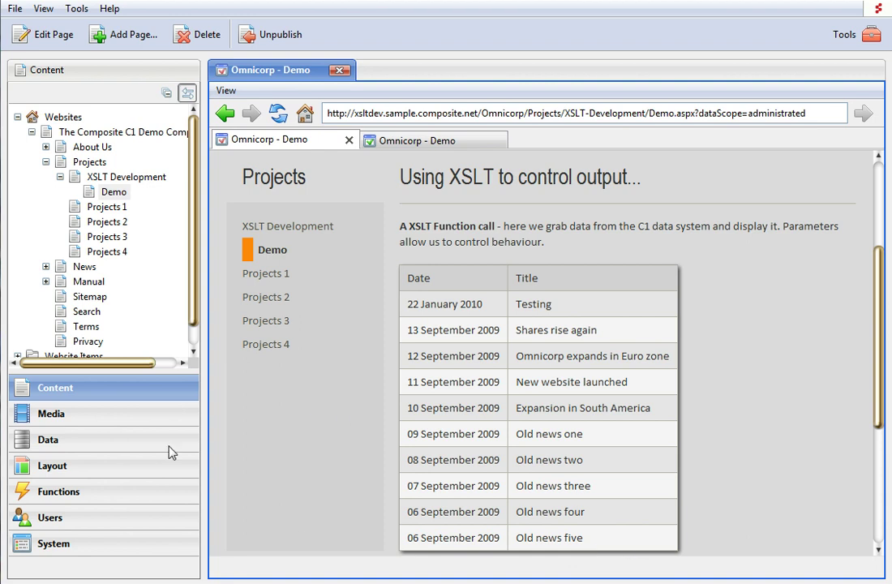
Publish the edited 'Old news five' news item
left_click(83, 442)
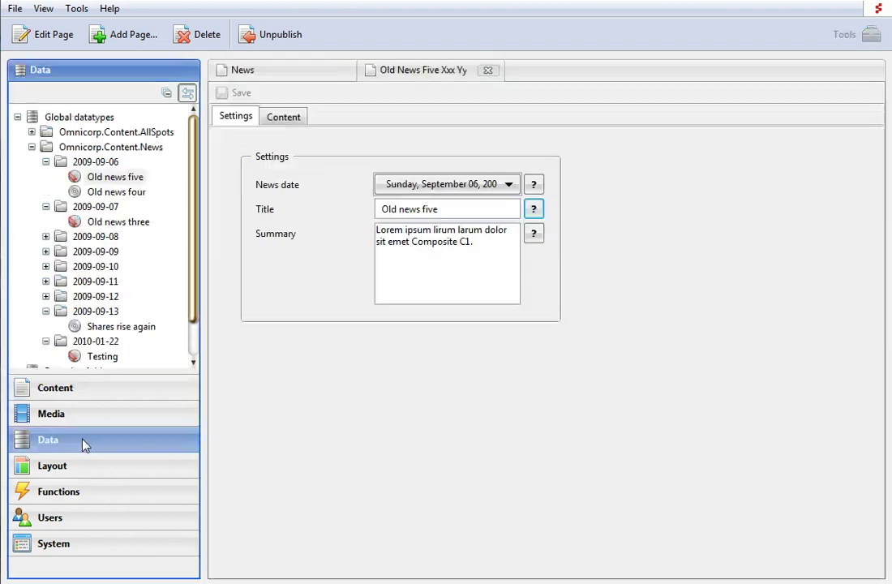
right_click(99, 177)
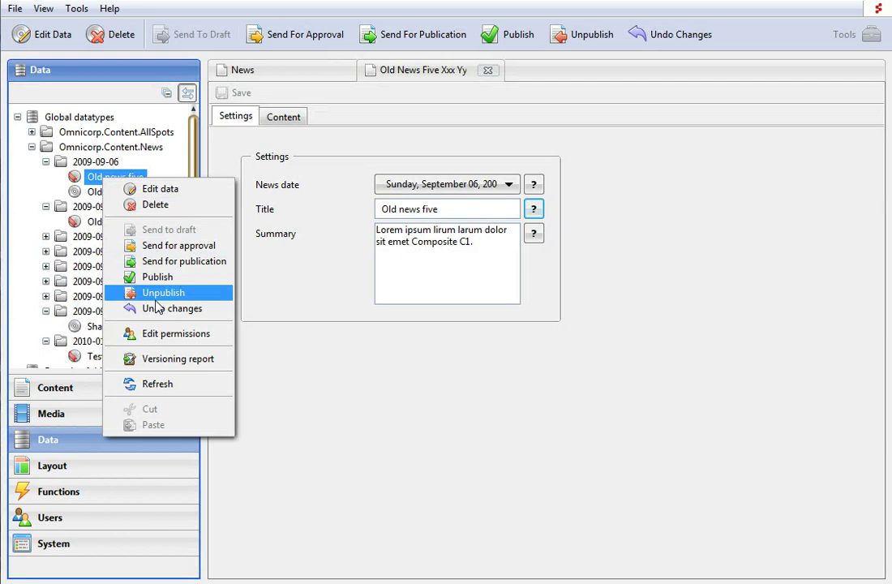
left_click(156, 277)
Reload the public Demo page preview to check the published news list
left_click(111, 395)
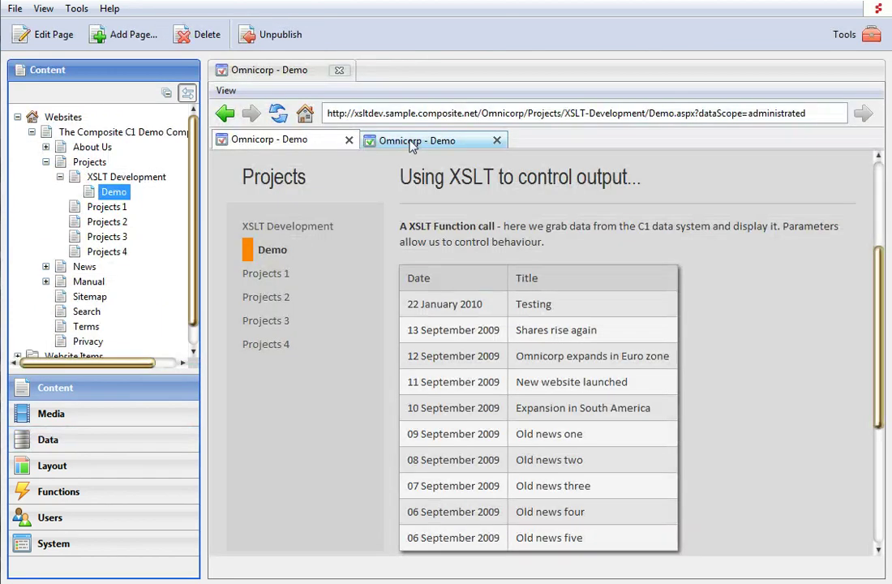
left_click(412, 143)
left_click(279, 114)
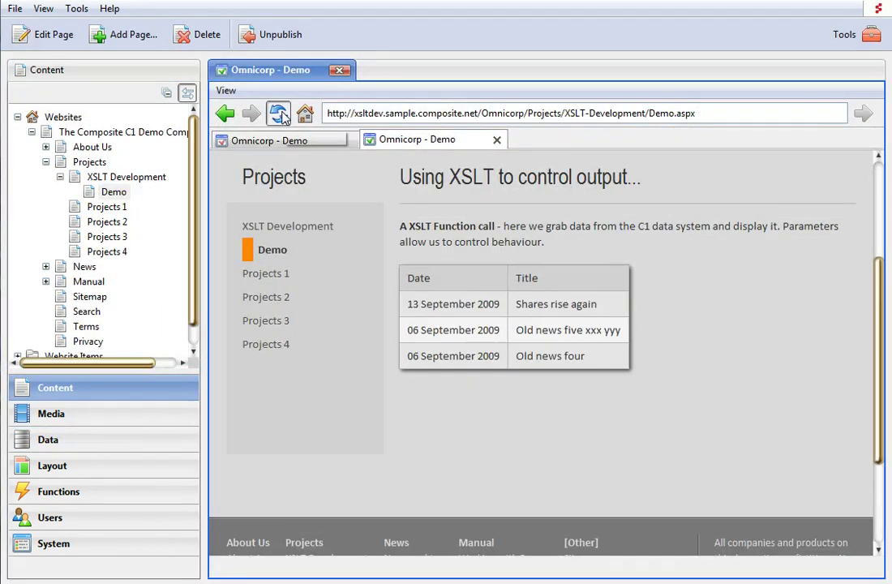